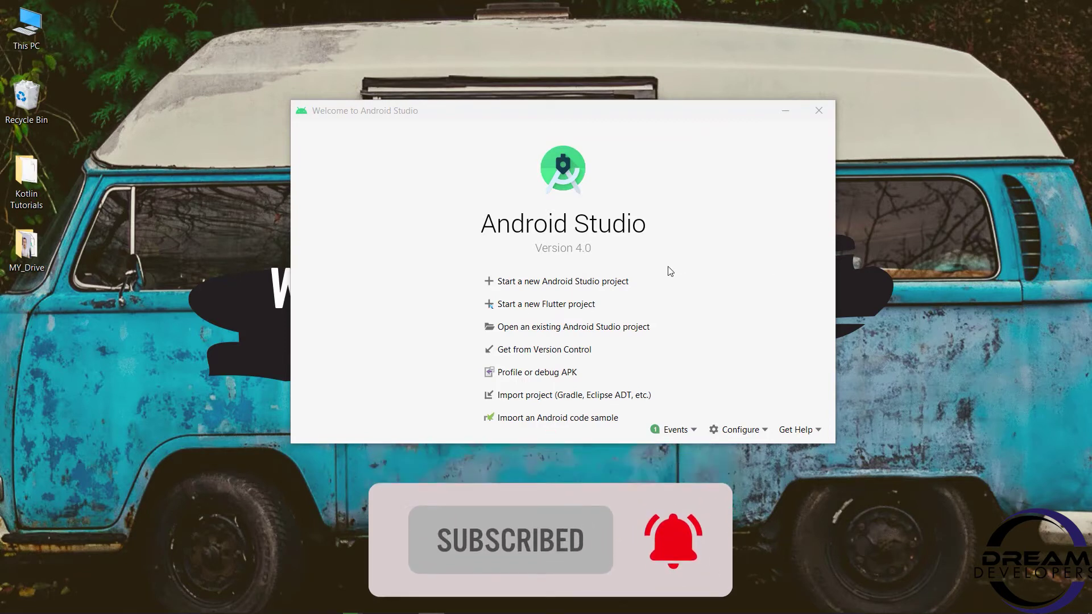
Create the Empty Activity project 'YoutuebApiJava' in Java and maximize the window
click(602, 286)
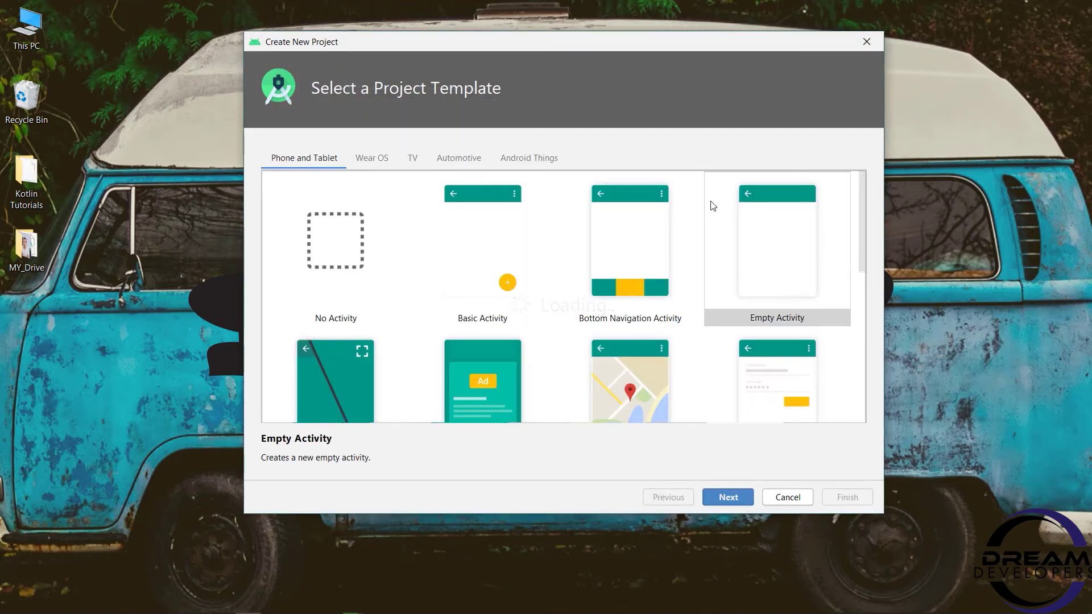
click(726, 262)
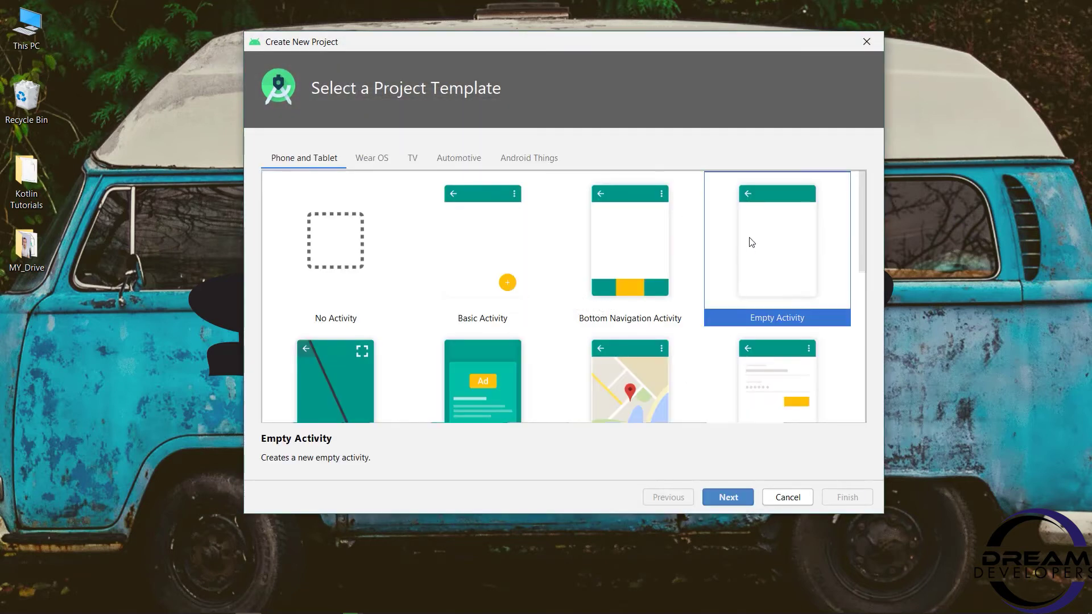
click(733, 499)
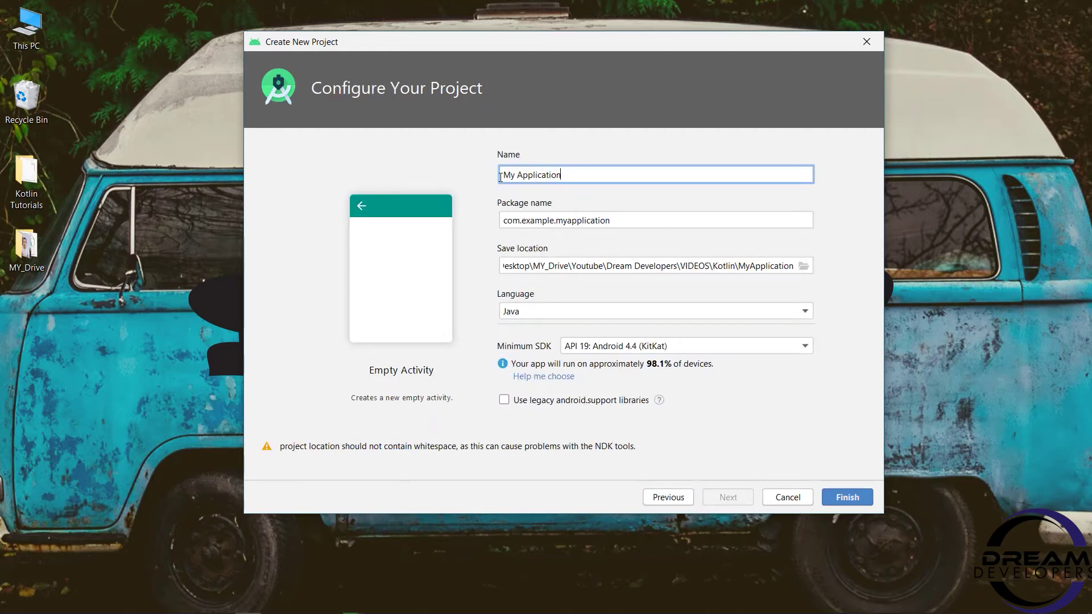
key(ctrl+a)
text(YoutuebApi)
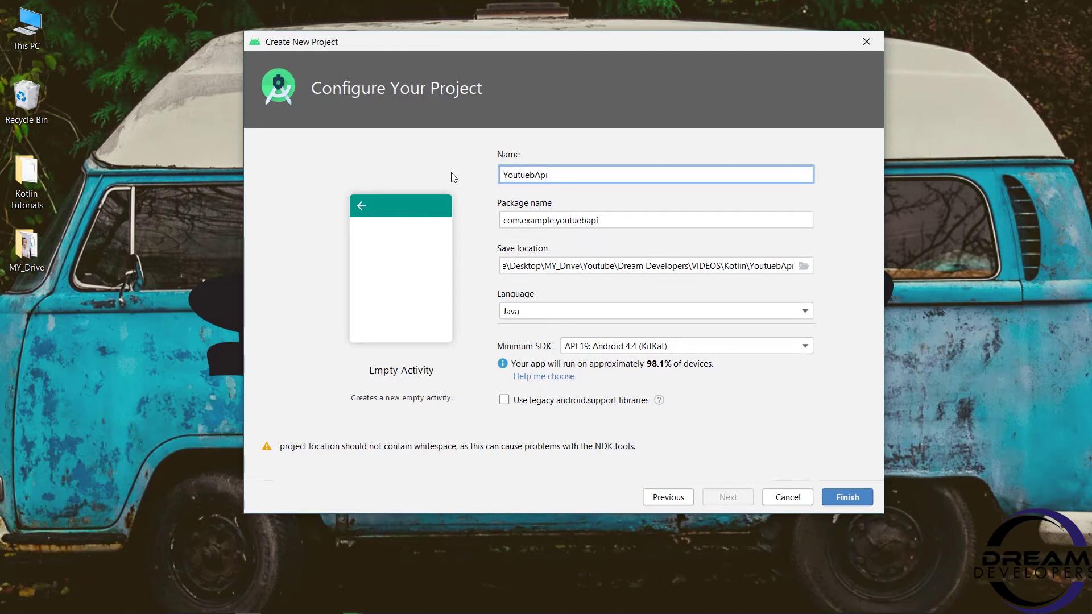
text(Java)
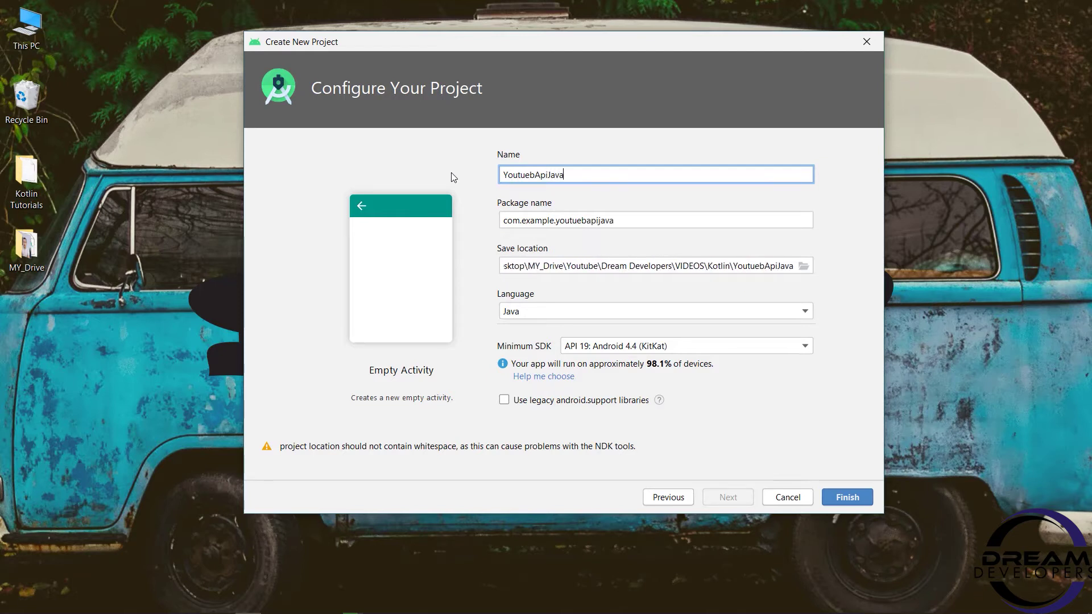
drag(645, 220, 427, 216)
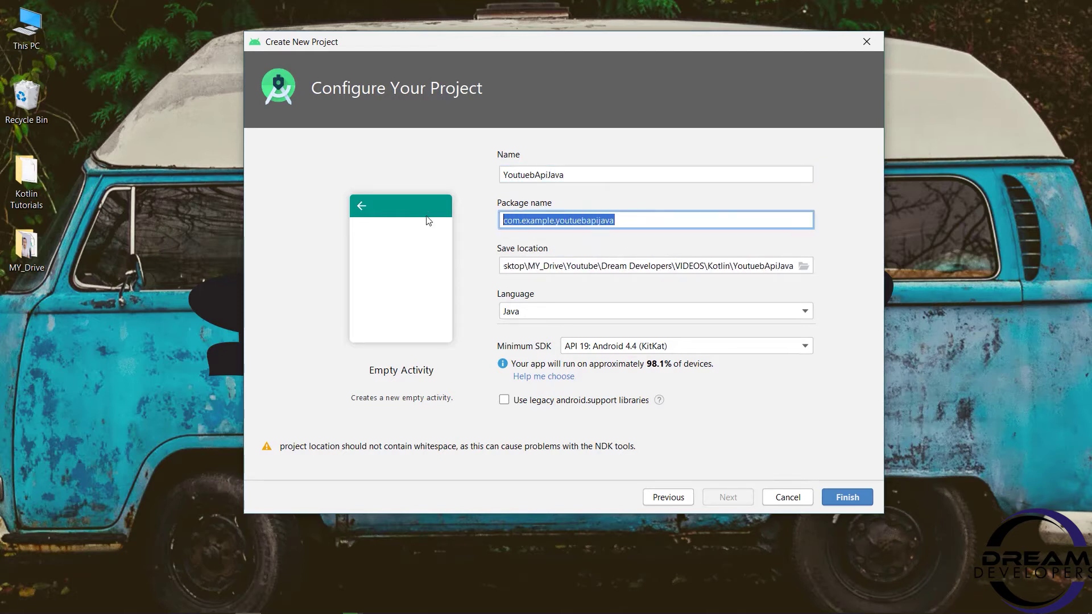
click(597, 311)
click(567, 343)
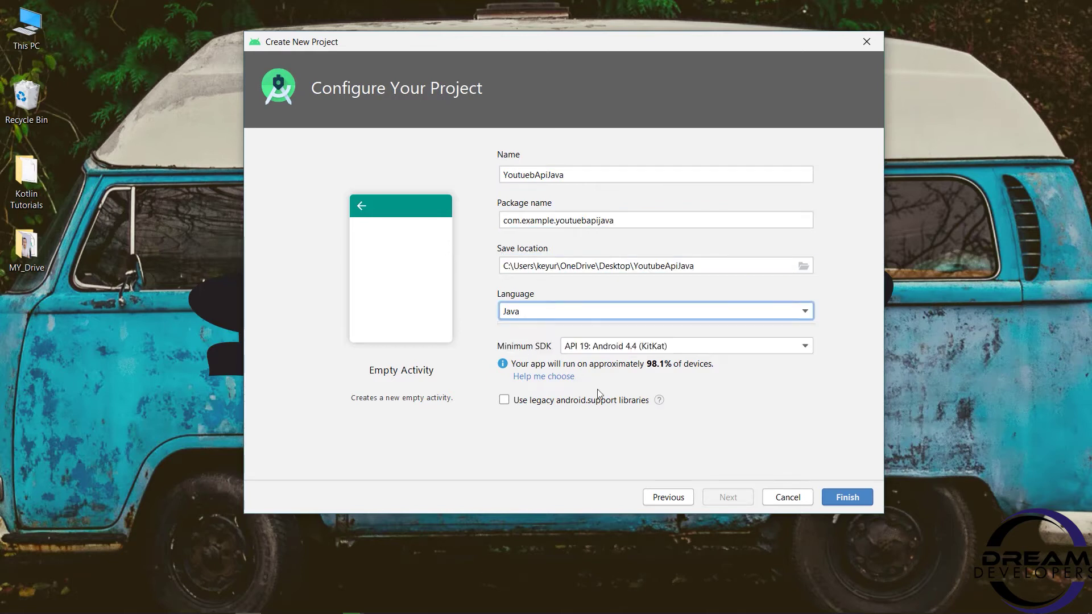
click(828, 496)
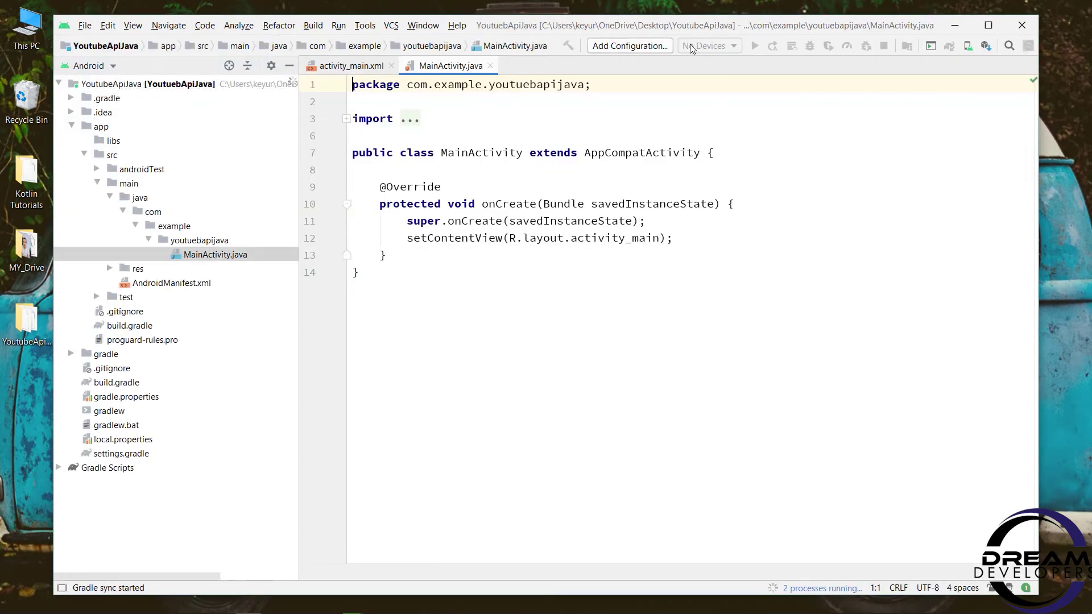
double_click(674, 26)
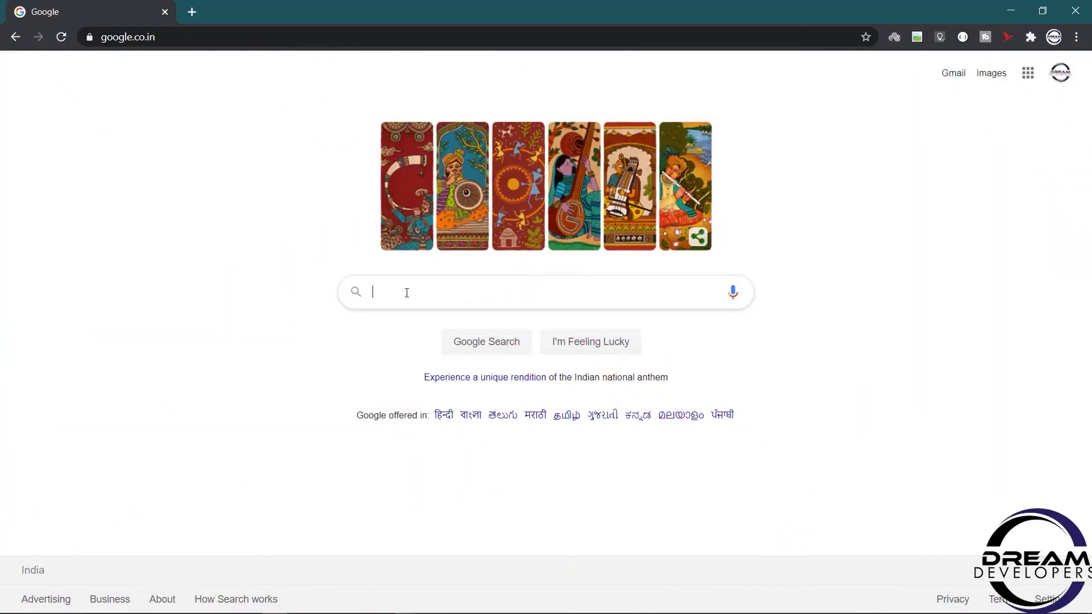
Search 'youtube api download' and download YouTubeAndroidPlayerApi-1.2.2.zip from its download page
click(406, 292)
text(yo)
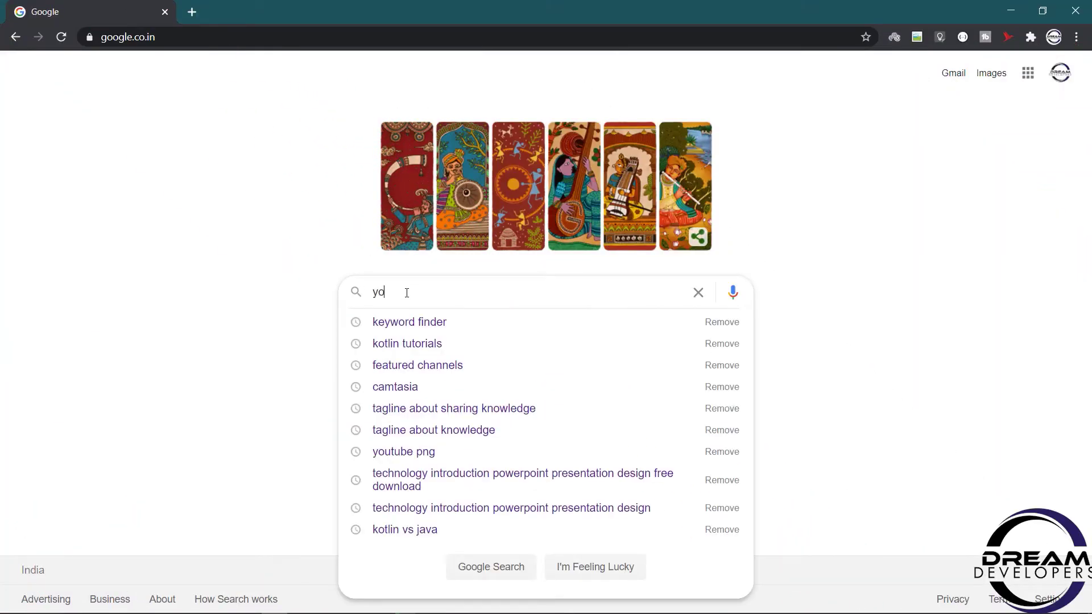
text(utub)
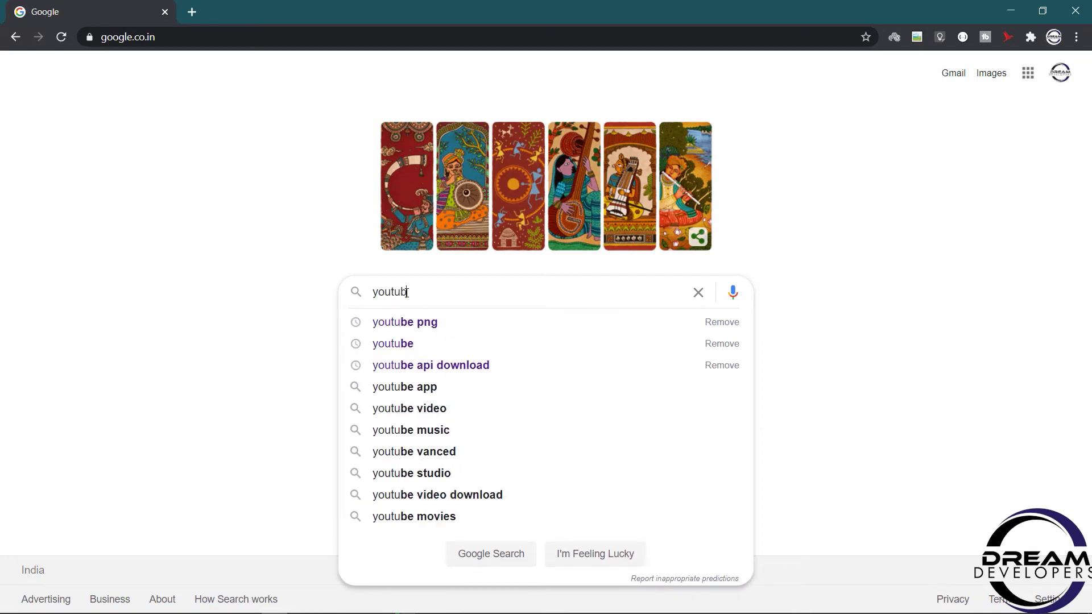
text(e api d)
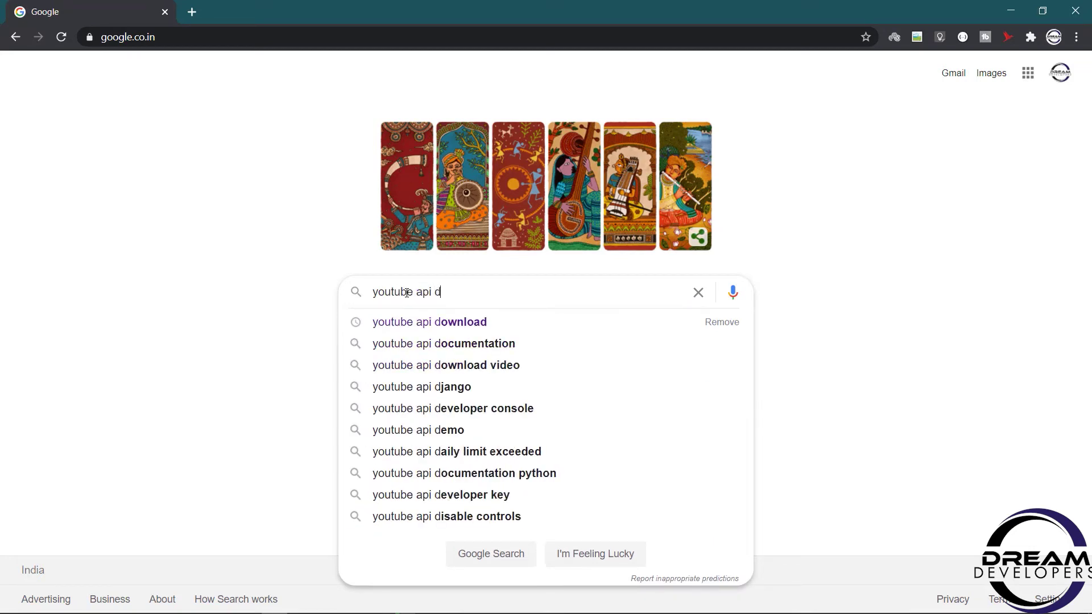
key(Down)
key(Return)
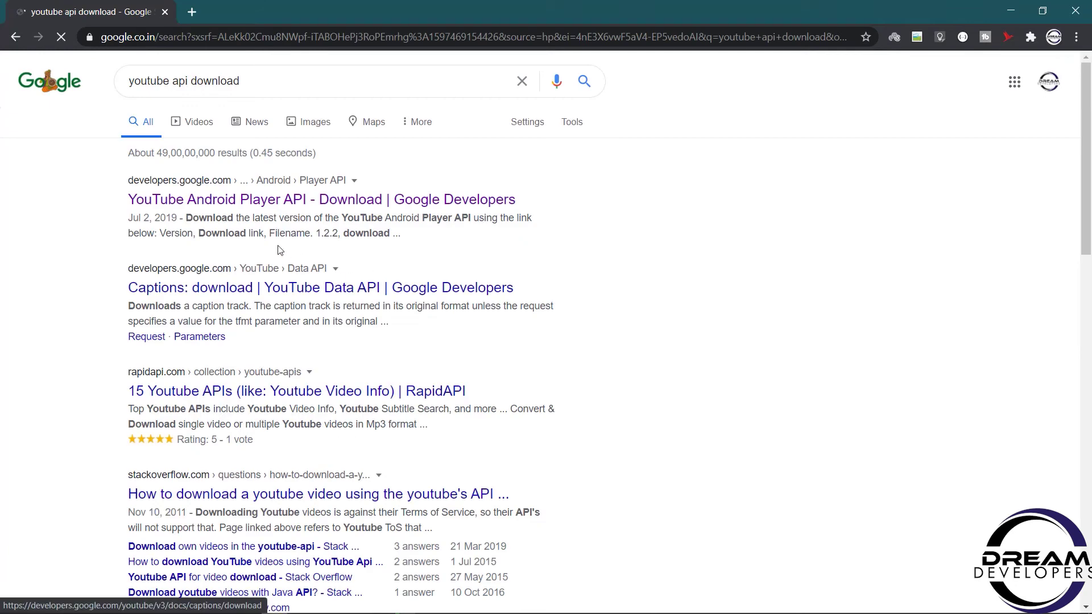
click(252, 202)
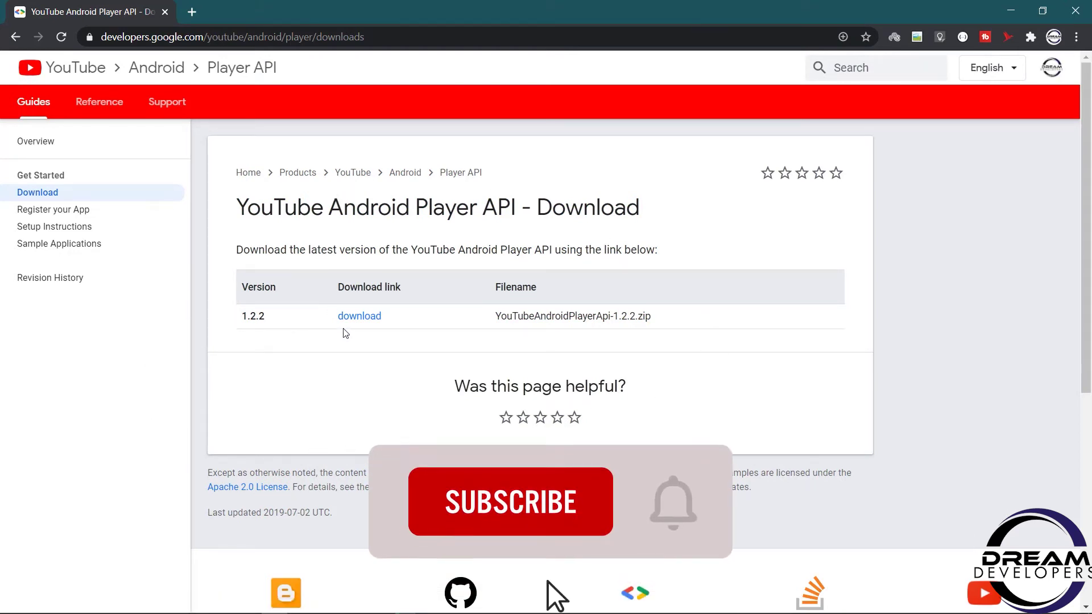
click(359, 316)
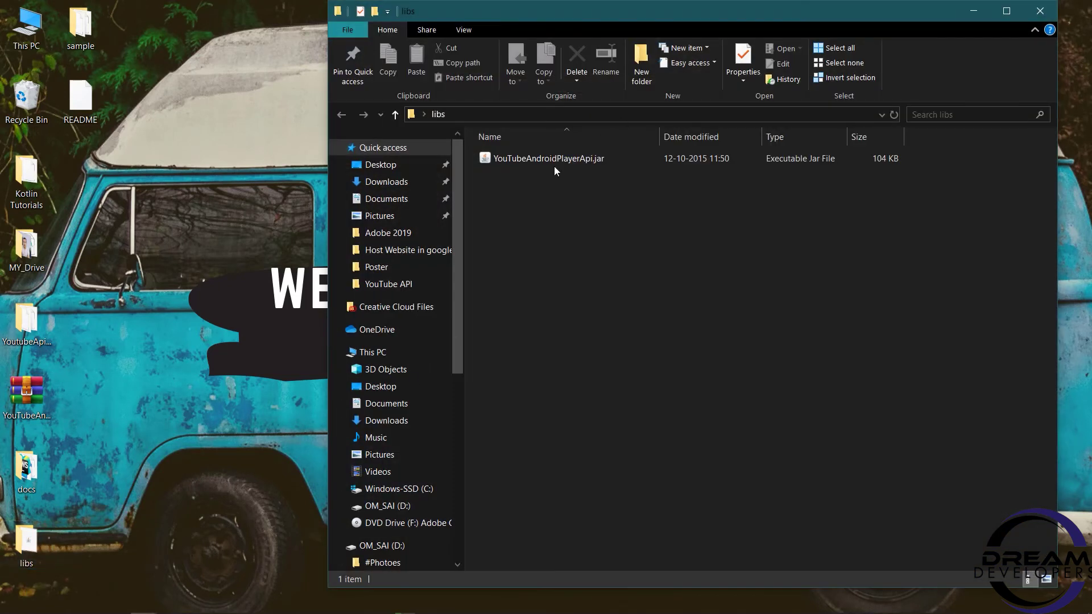
Copy YouTubeAndroidPlayerApi.jar from the extracted libs folder
click(538, 166)
right_click(538, 165)
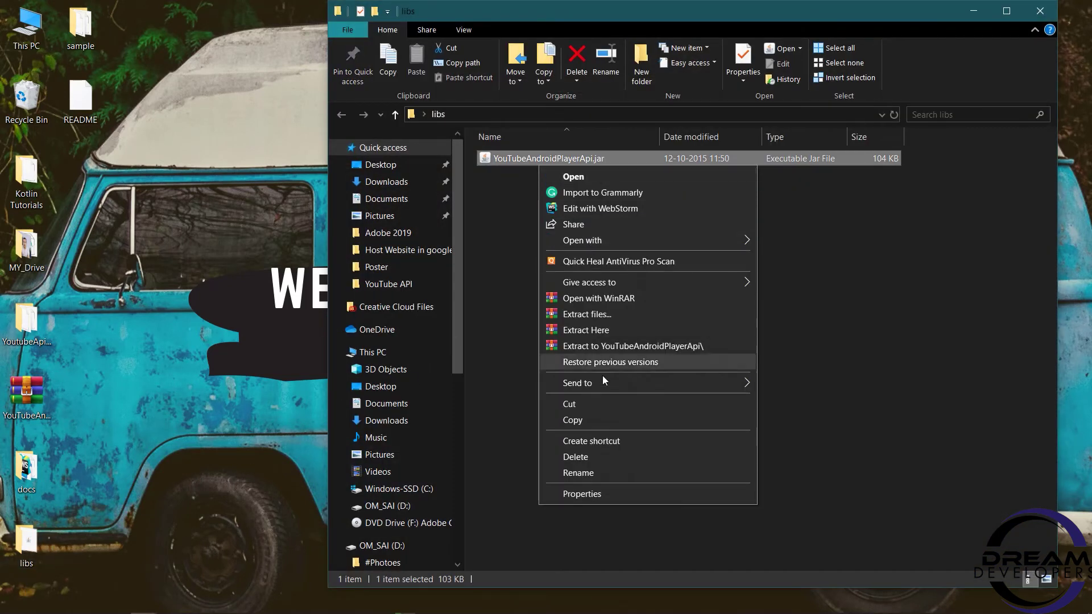
click(593, 416)
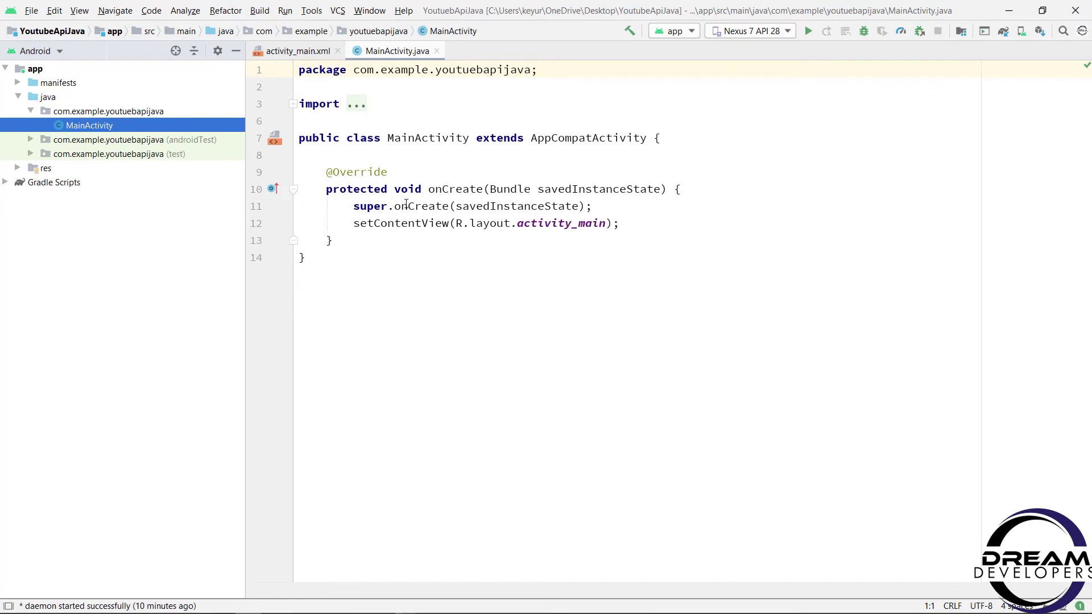
In Project view, paste YouTubeAndroidPlayerApi.jar into YoutubeApiJava's app/libs folder and confirm
click(54, 51)
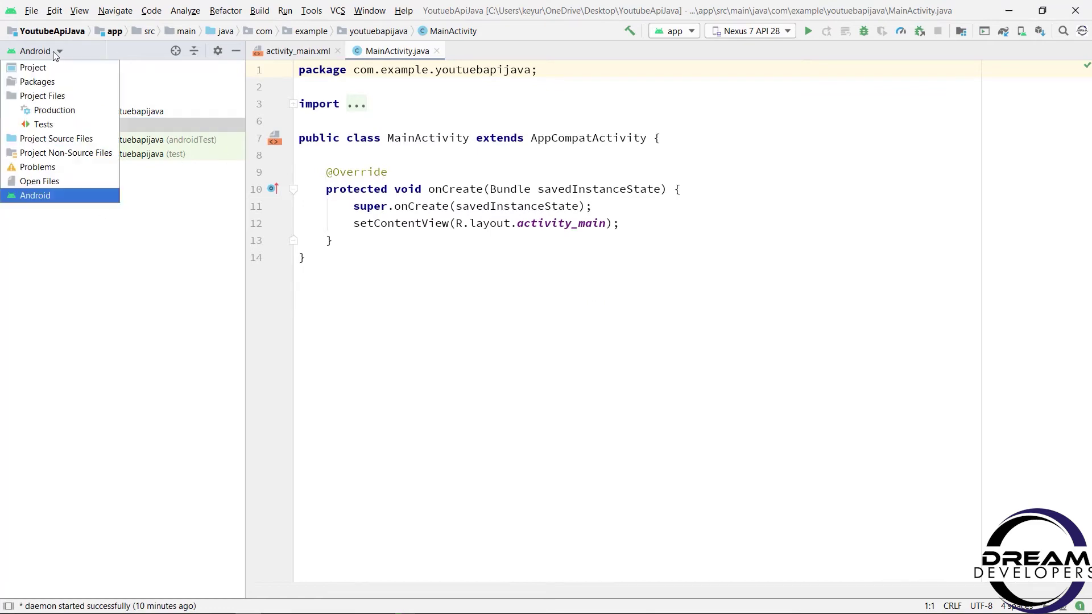
click(54, 72)
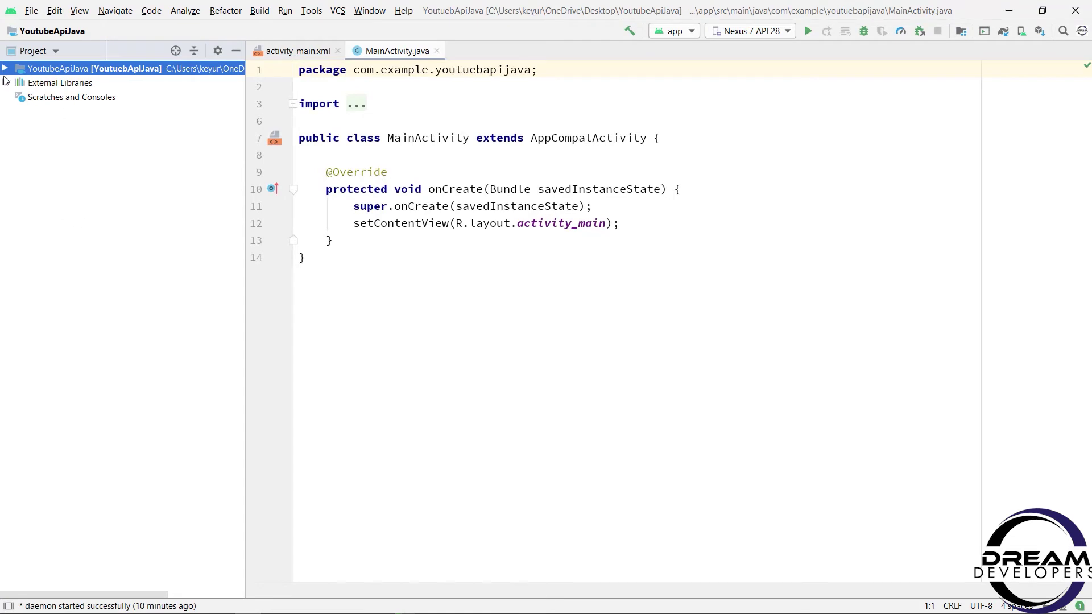
click(6, 68)
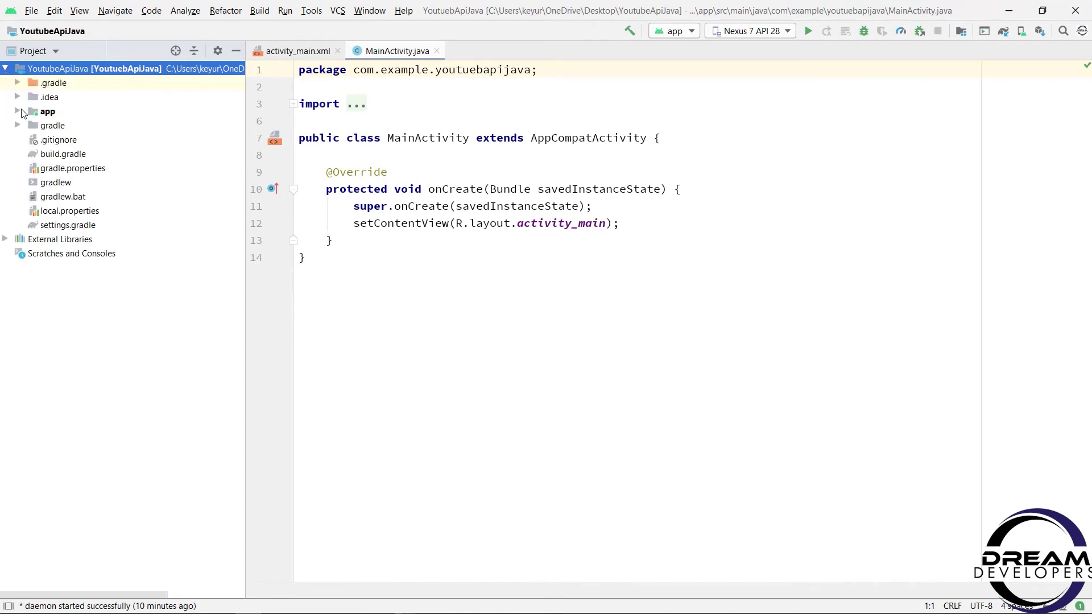
click(19, 112)
click(56, 128)
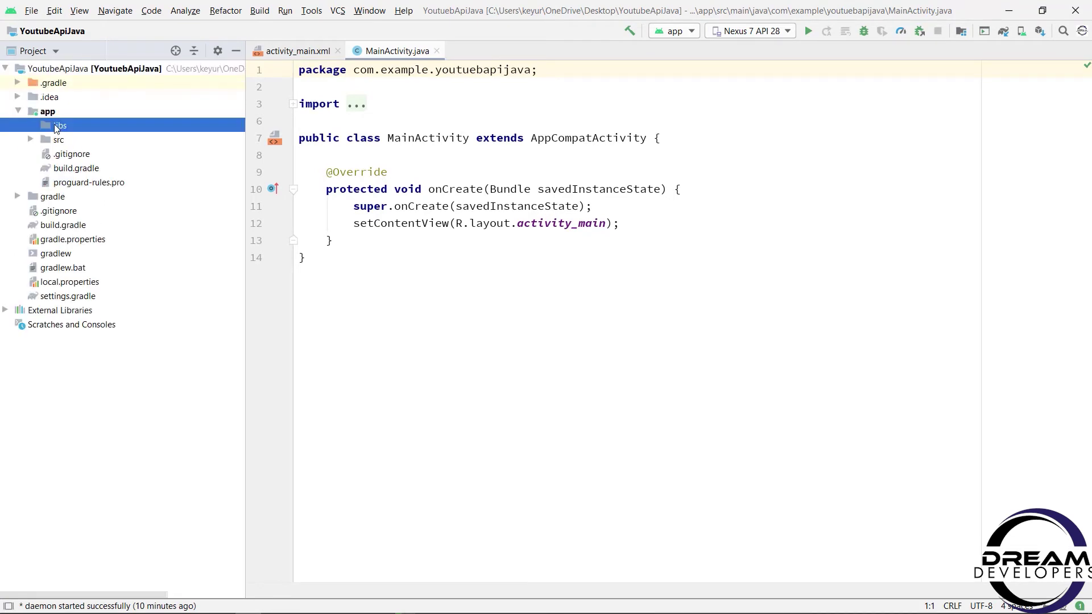
right_click(56, 127)
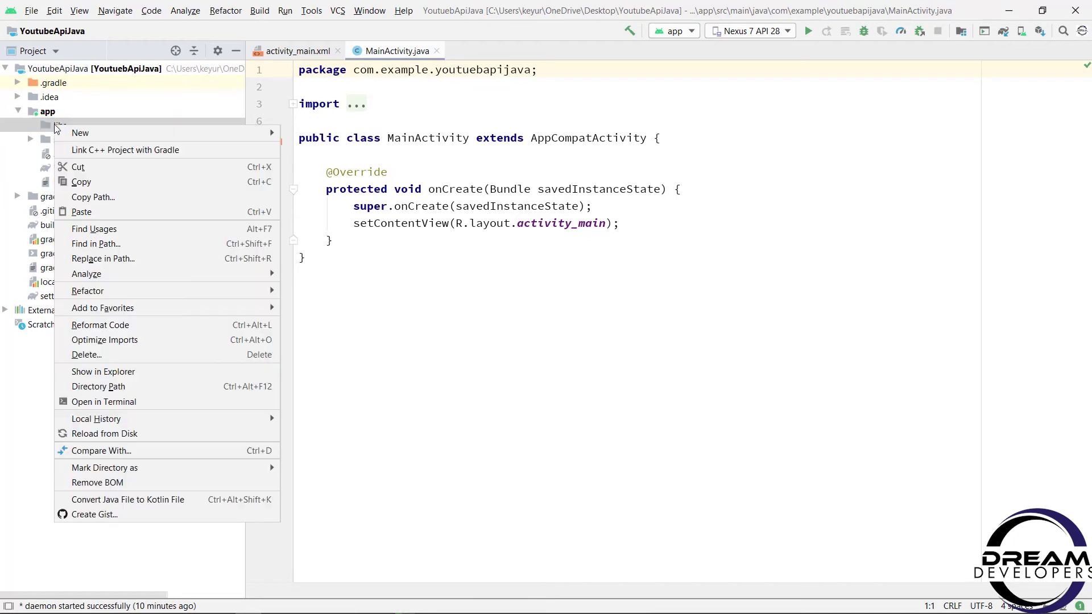
click(92, 216)
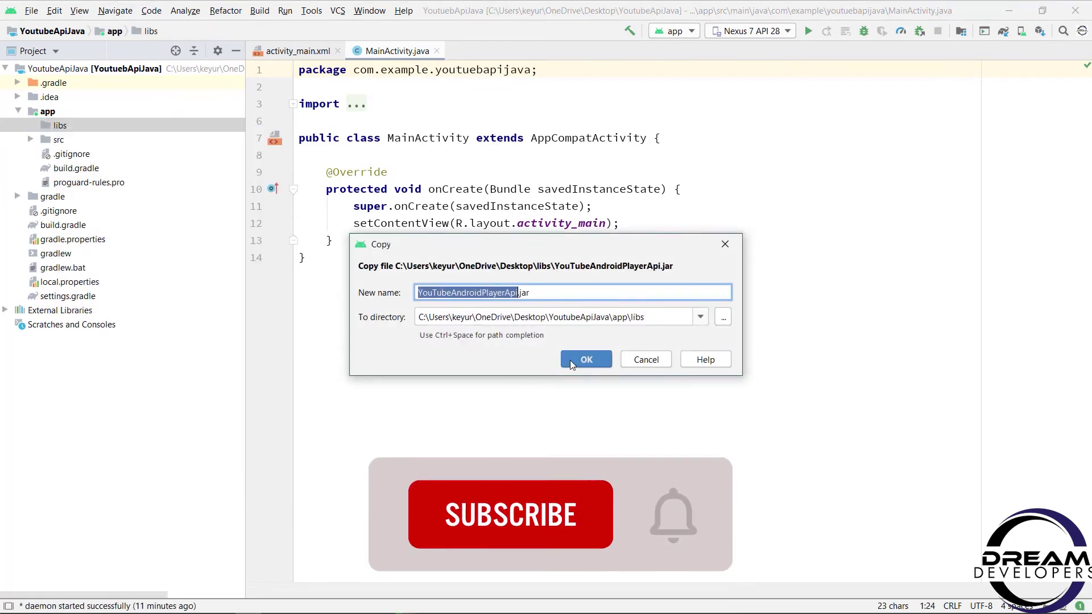
click(570, 360)
In Android view, open build.gradle (Module: app) under Gradle Scripts
click(56, 52)
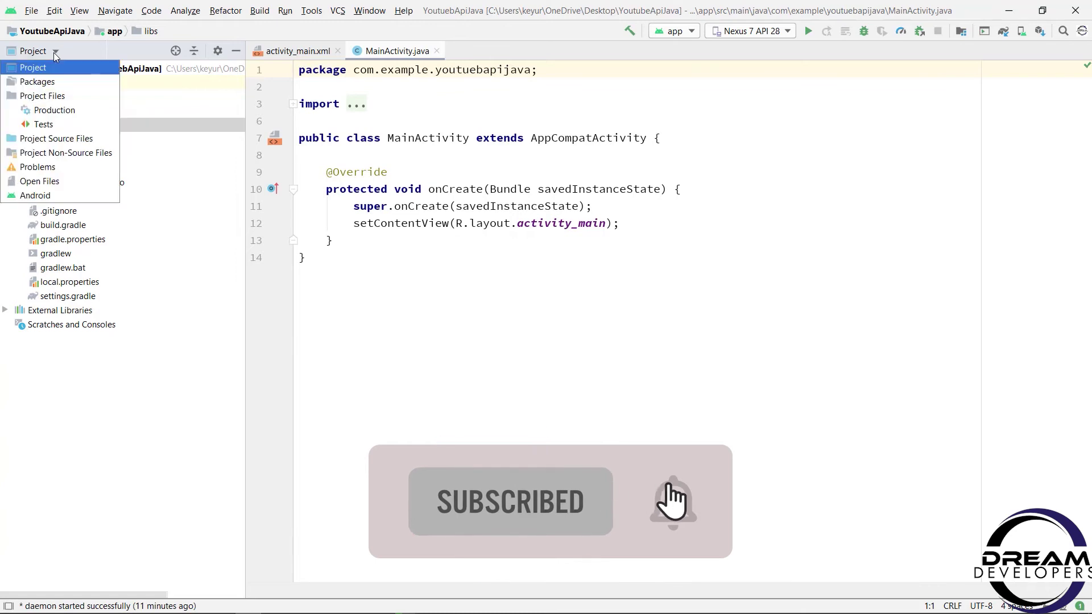
click(48, 200)
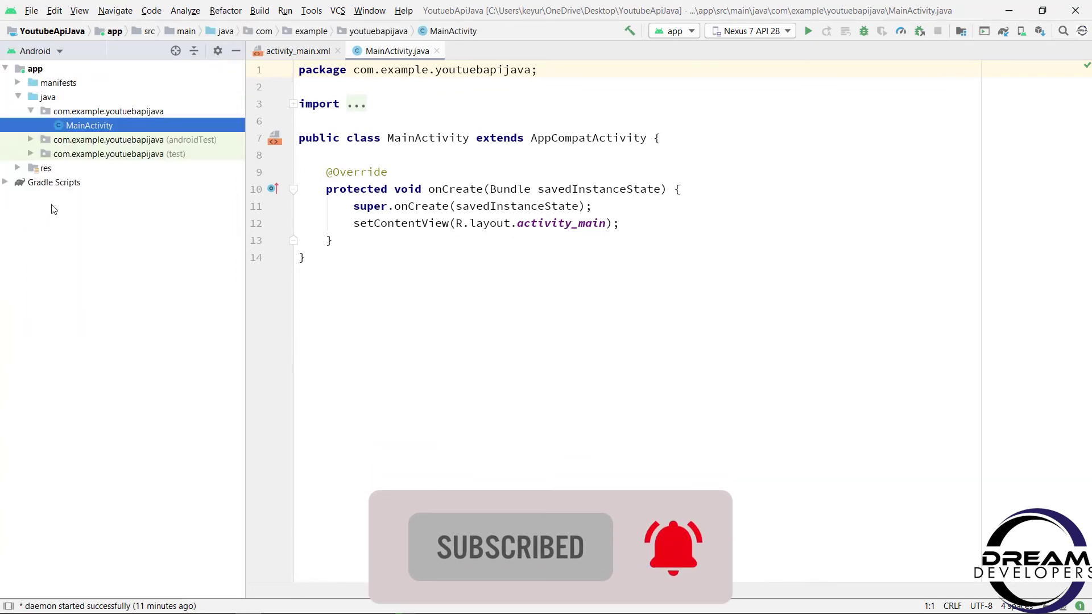
click(8, 187)
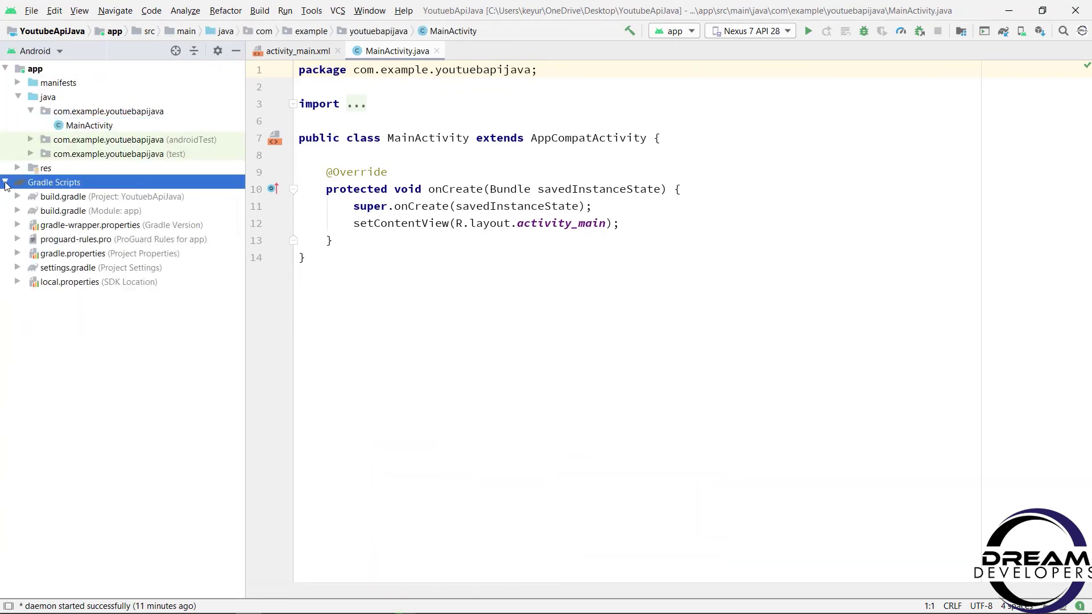
click(45, 212)
double_click(45, 214)
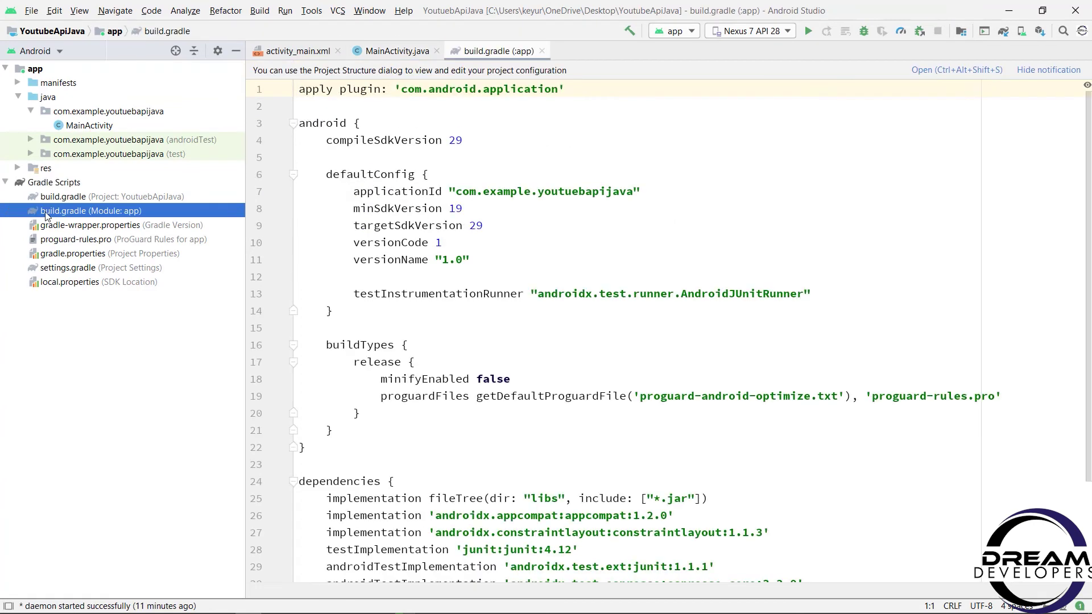
scroll(405, 426, down, 3)
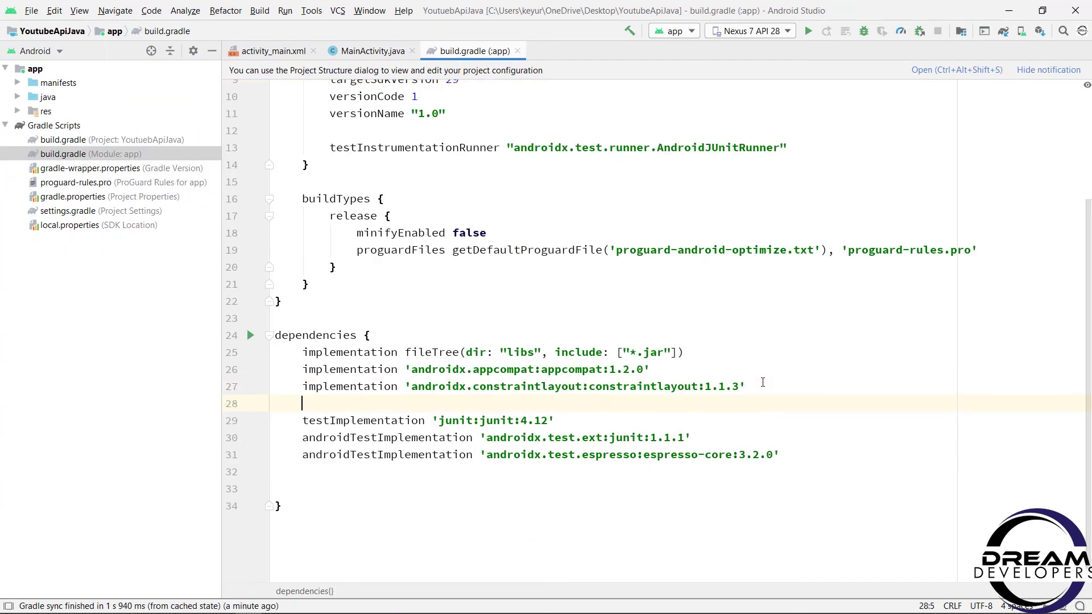
text(m)
Add implementation files('libs/YouTubeAndroidPlayerApi.jar') to dependencies and sync Gradle
key(BackSpace)
text(implementation files()
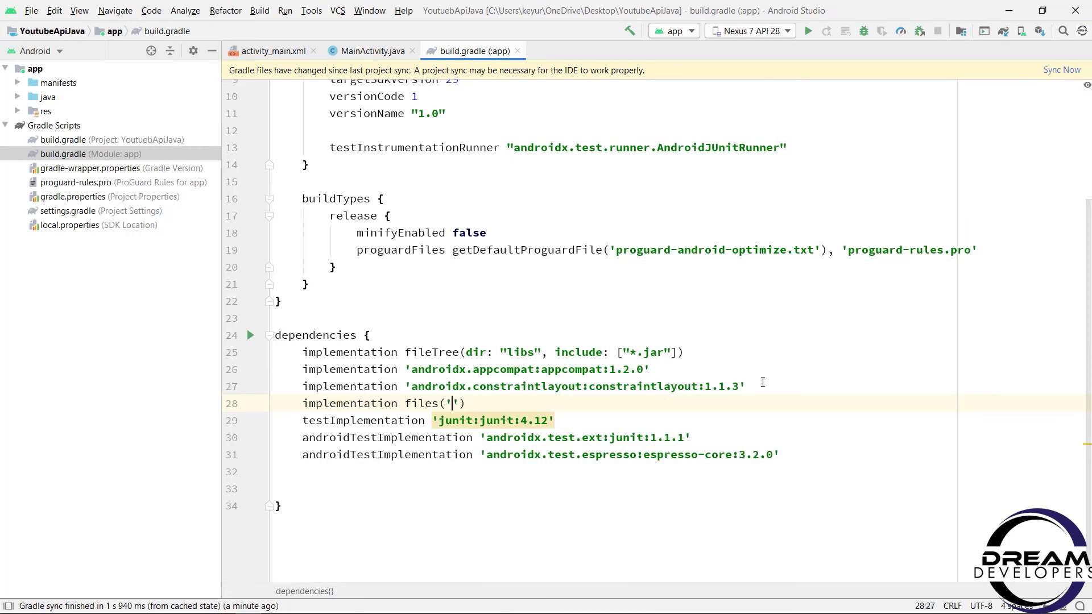
text('libs)
text(/Y)
text(ouTube)
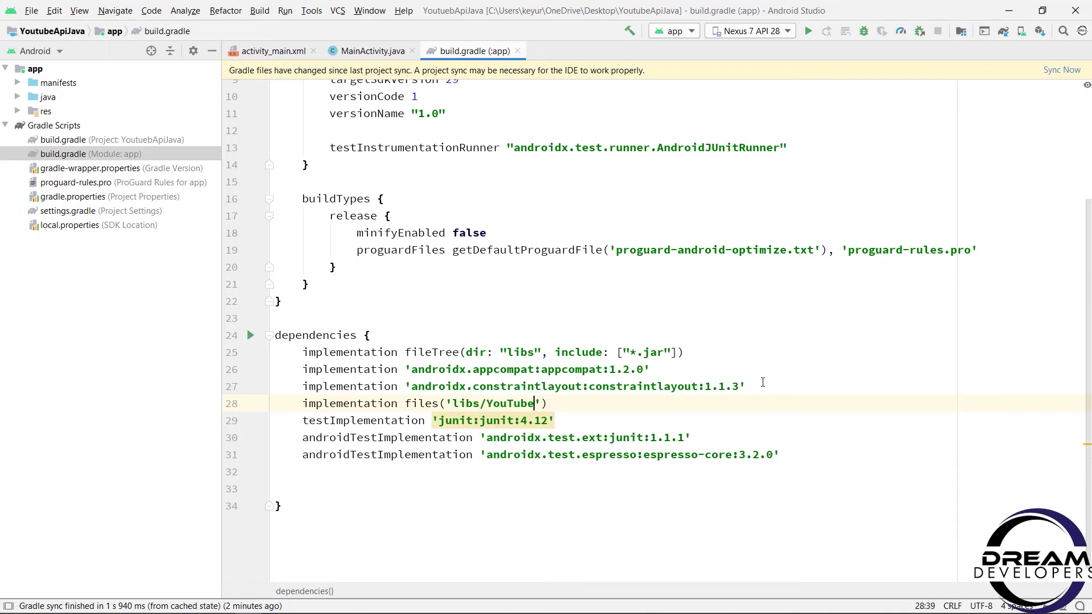
text(Android)
text(PlayerApi.ja)
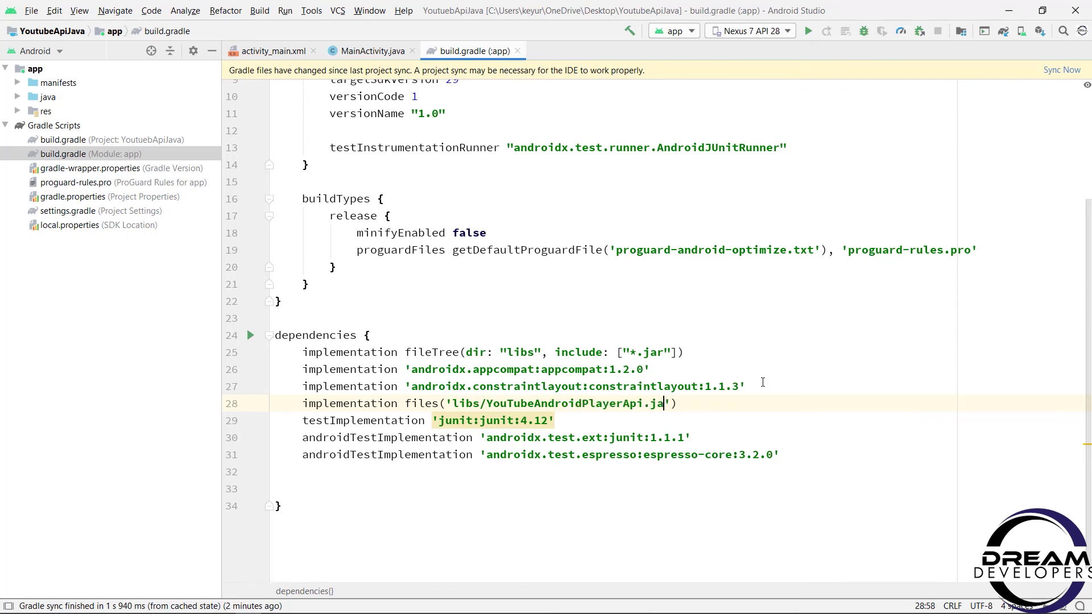
text(r)
click(1062, 70)
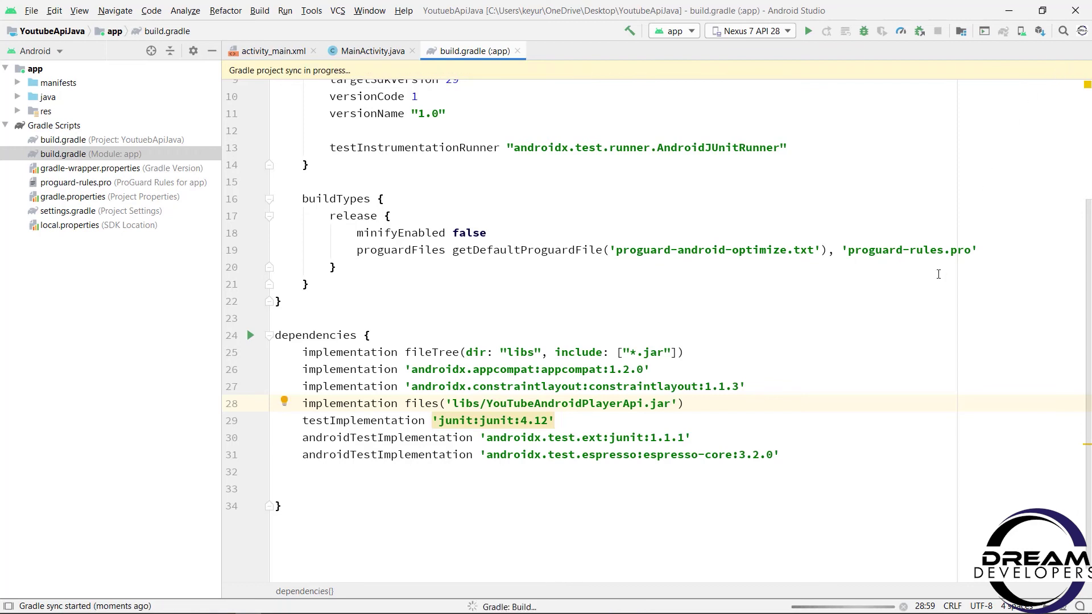